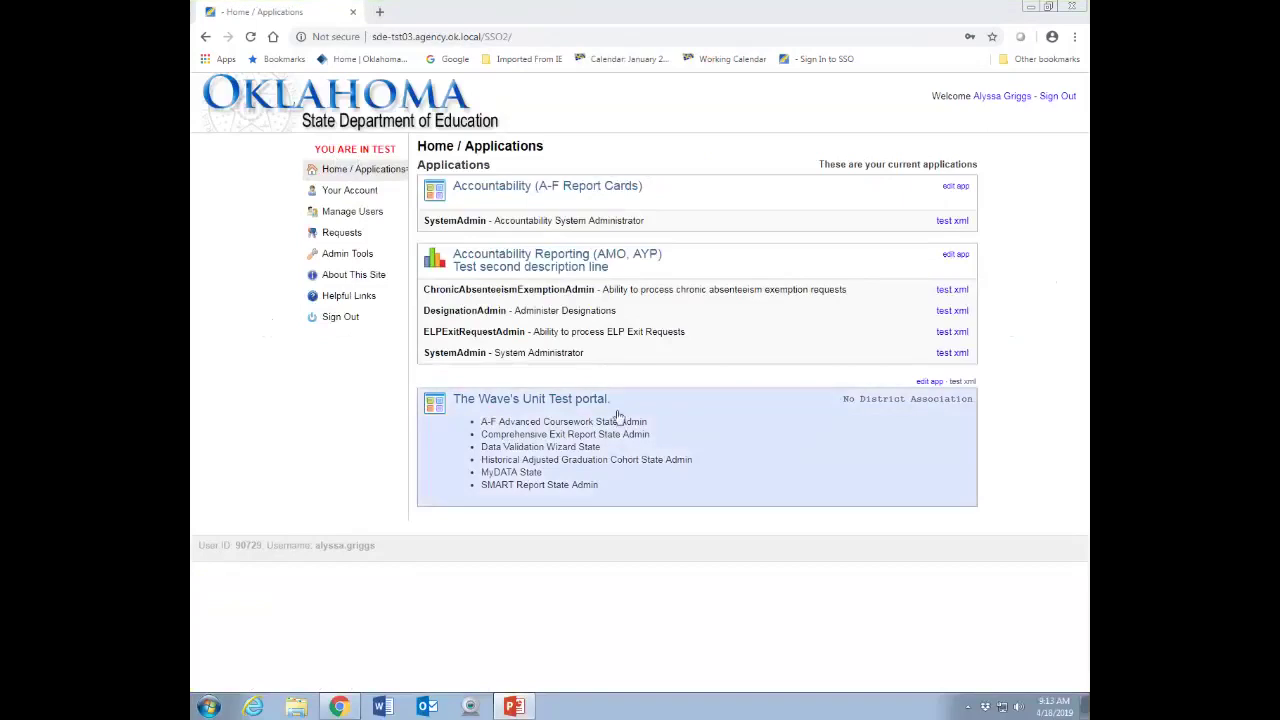
# Open the Wave's Unit Test portal and go to the State Reporting Certification page.
pyautogui.click(596, 466)
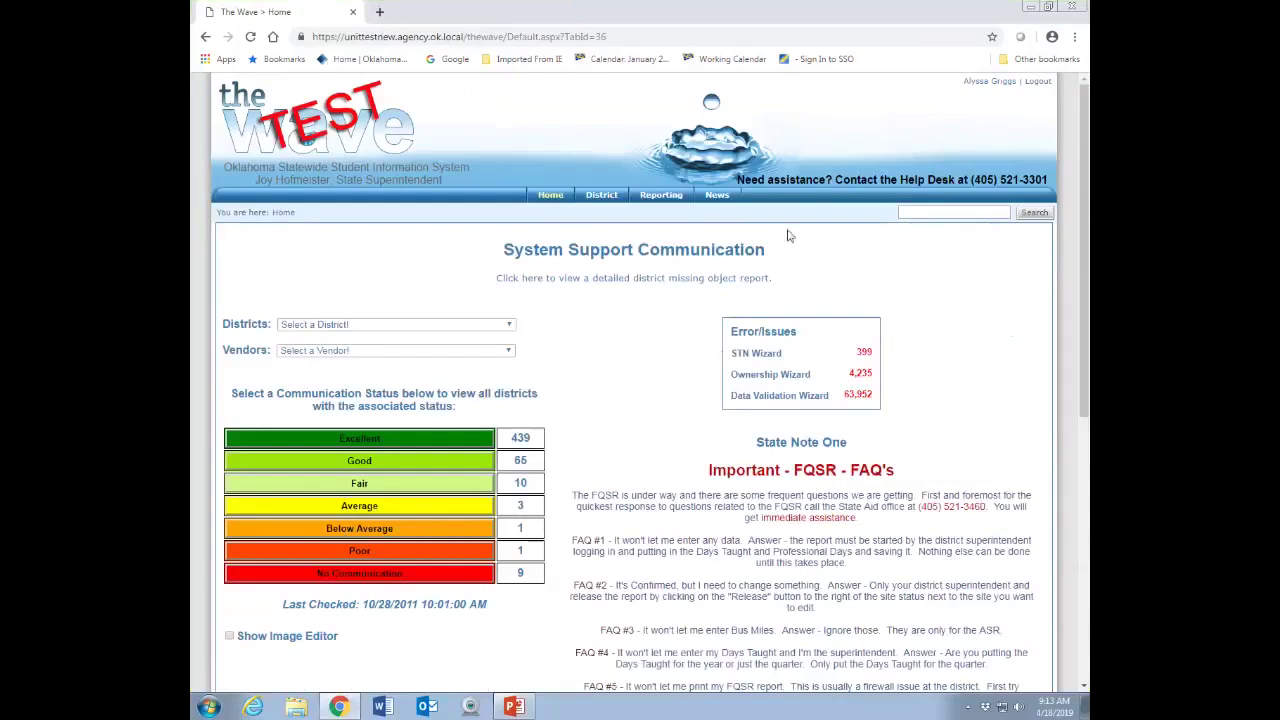
pyautogui.moveTo(655, 200)
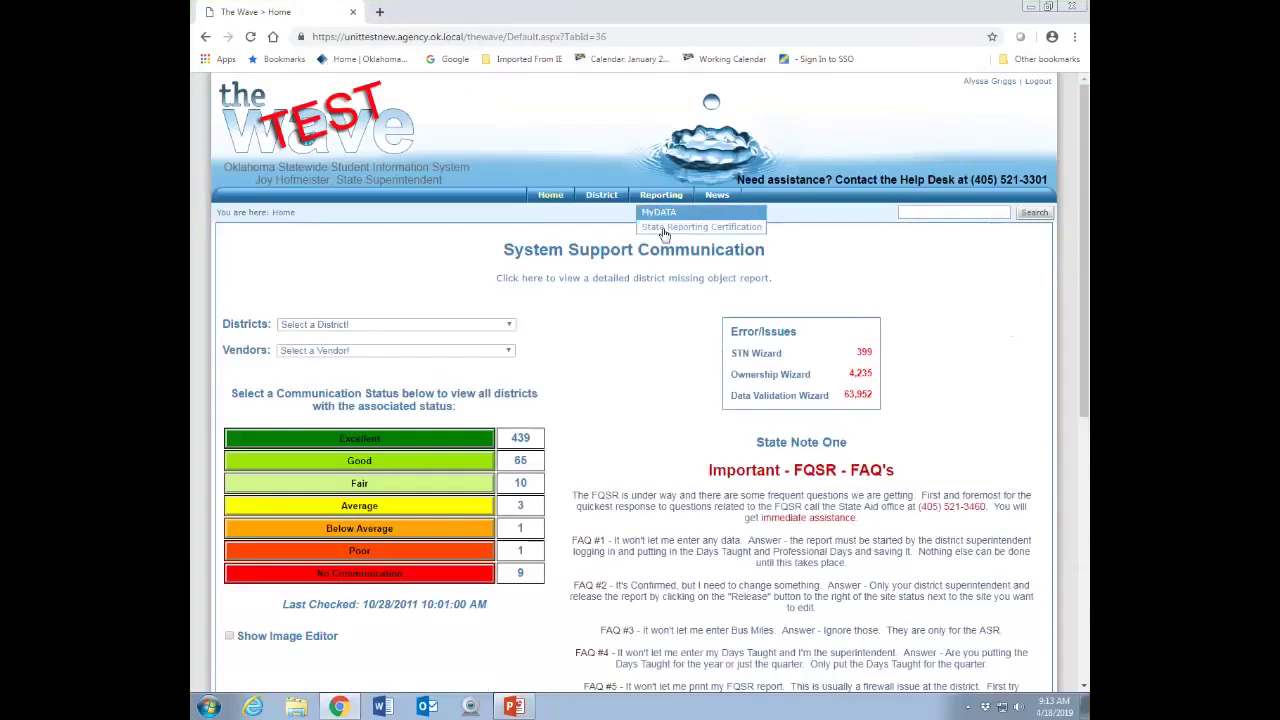
pyautogui.click(663, 229)
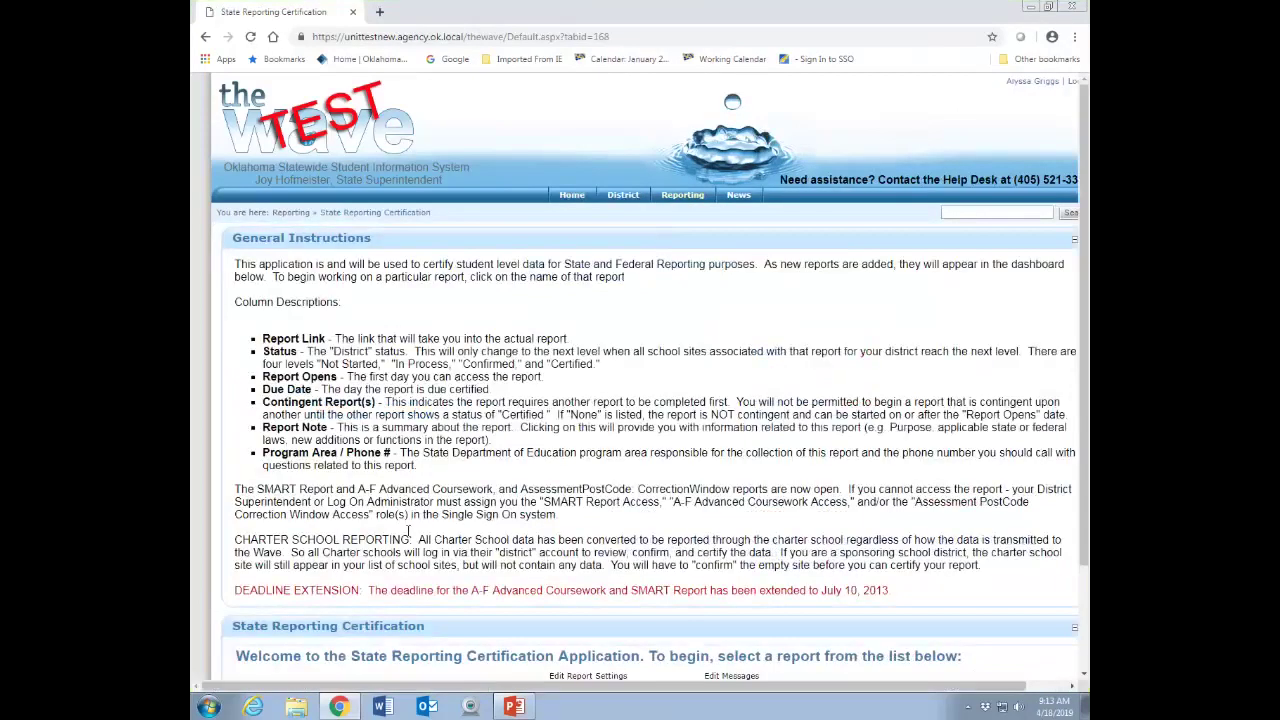
# Choose 01C019 - ADAIR / PEAVINE as the county/district code for State Reporting Certification.
pyautogui.scroll(-1, 312, 413)
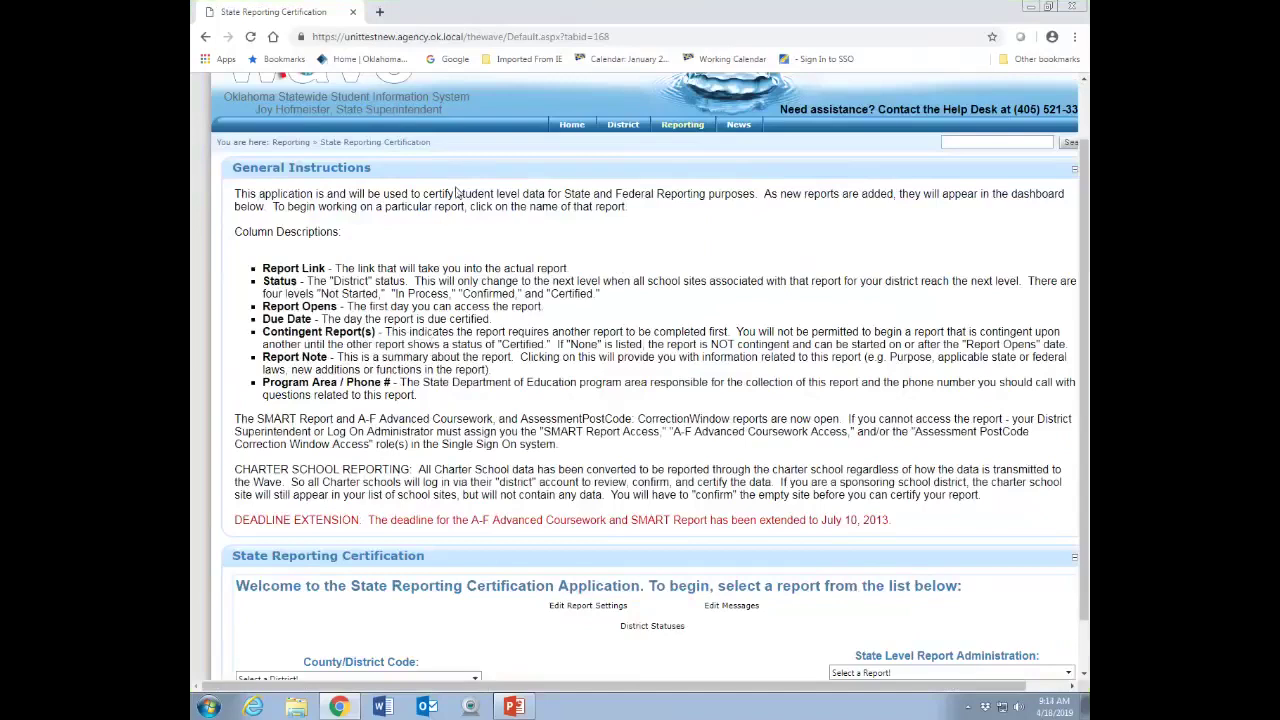
pyautogui.scroll(-1, 410, 340)
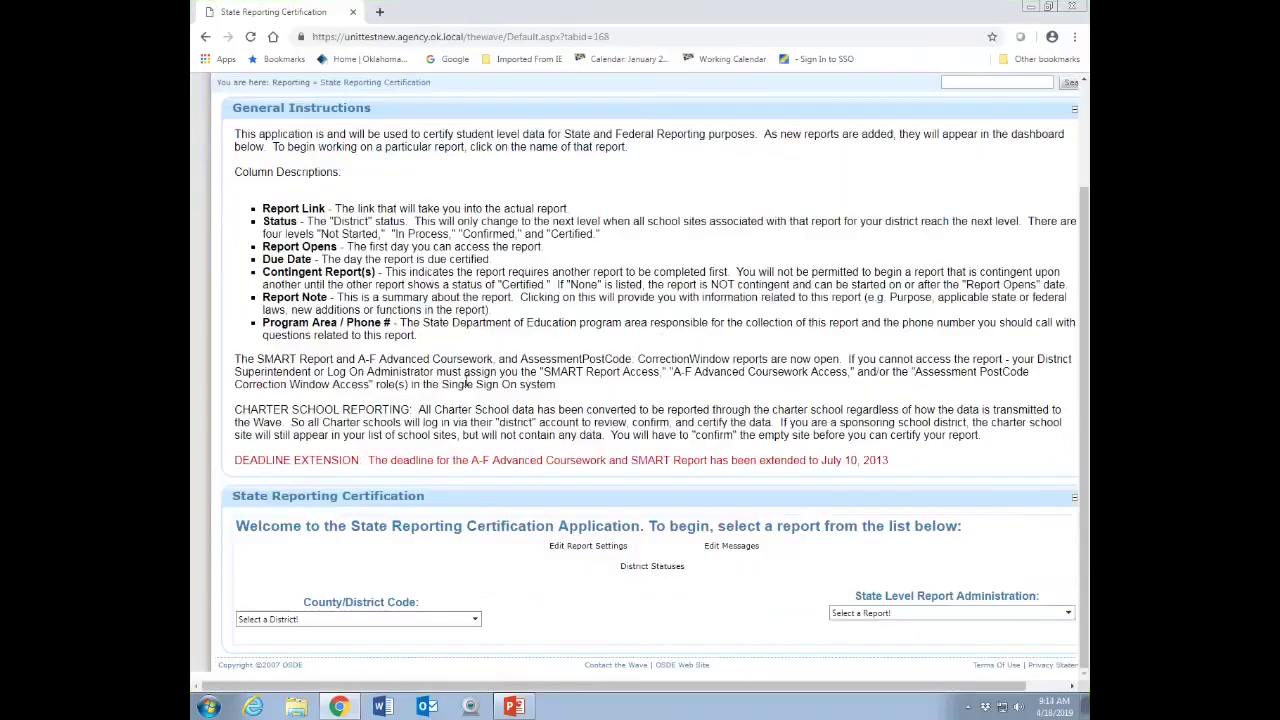
pyautogui.click(474, 620)
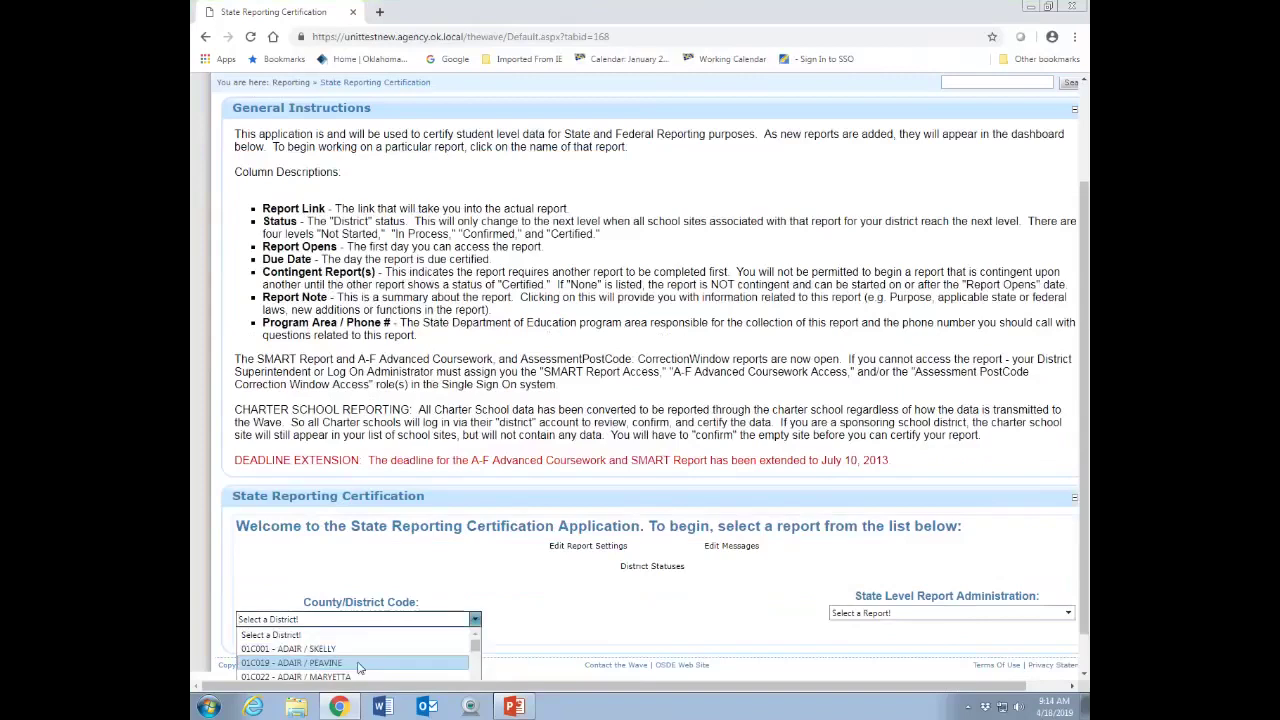
pyautogui.click(357, 660)
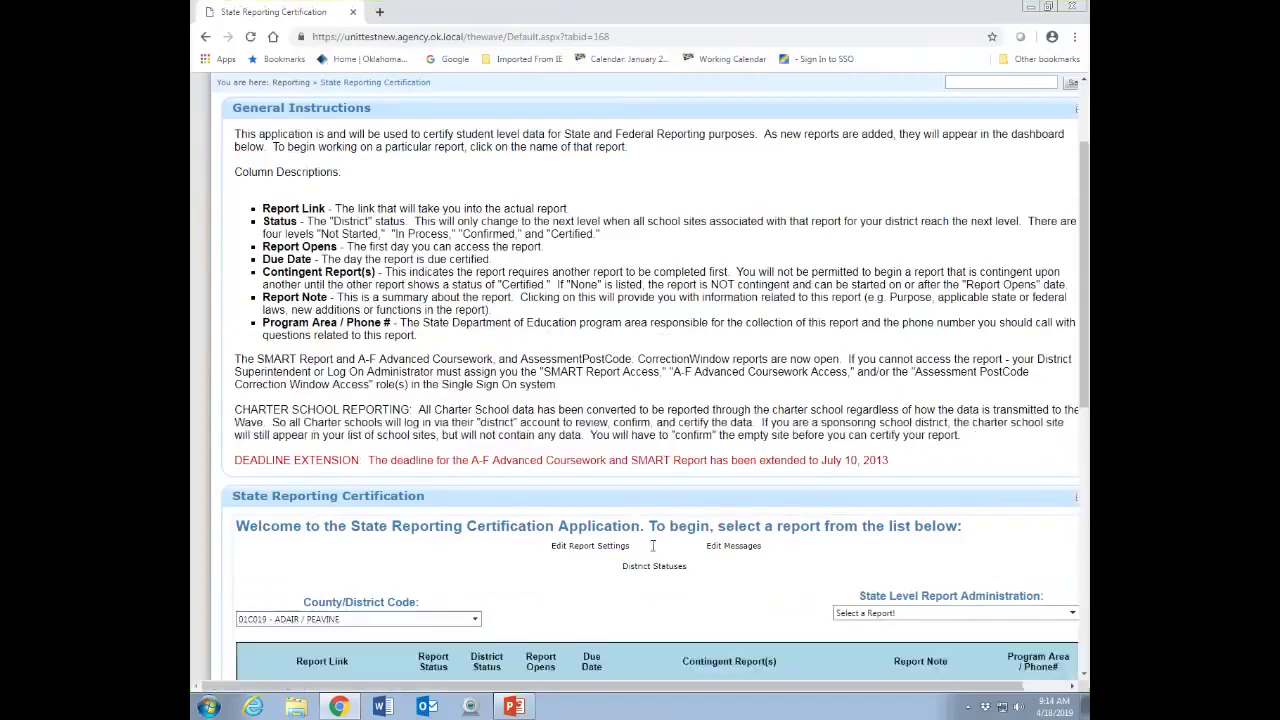
# Open the Post-Secondary Opportunities Report from the district's report list.
pyautogui.scroll(-3, 538, 389)
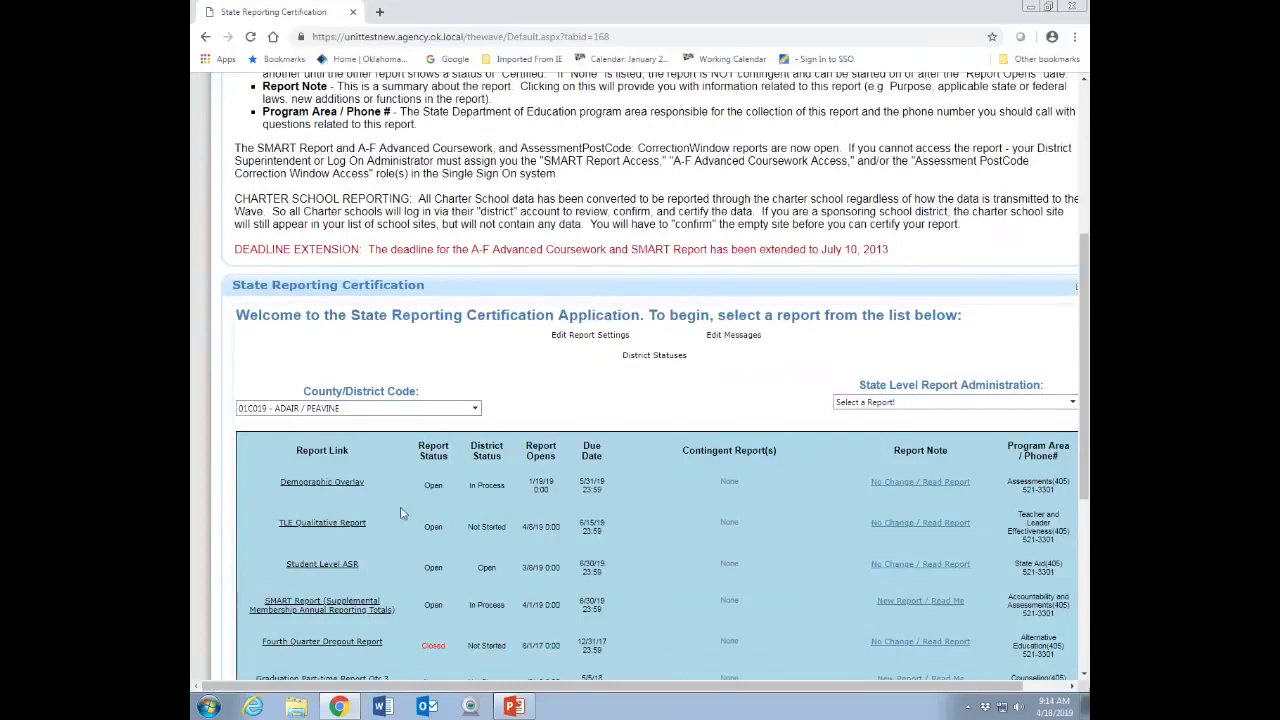
pyautogui.scroll(-1, 295, 548)
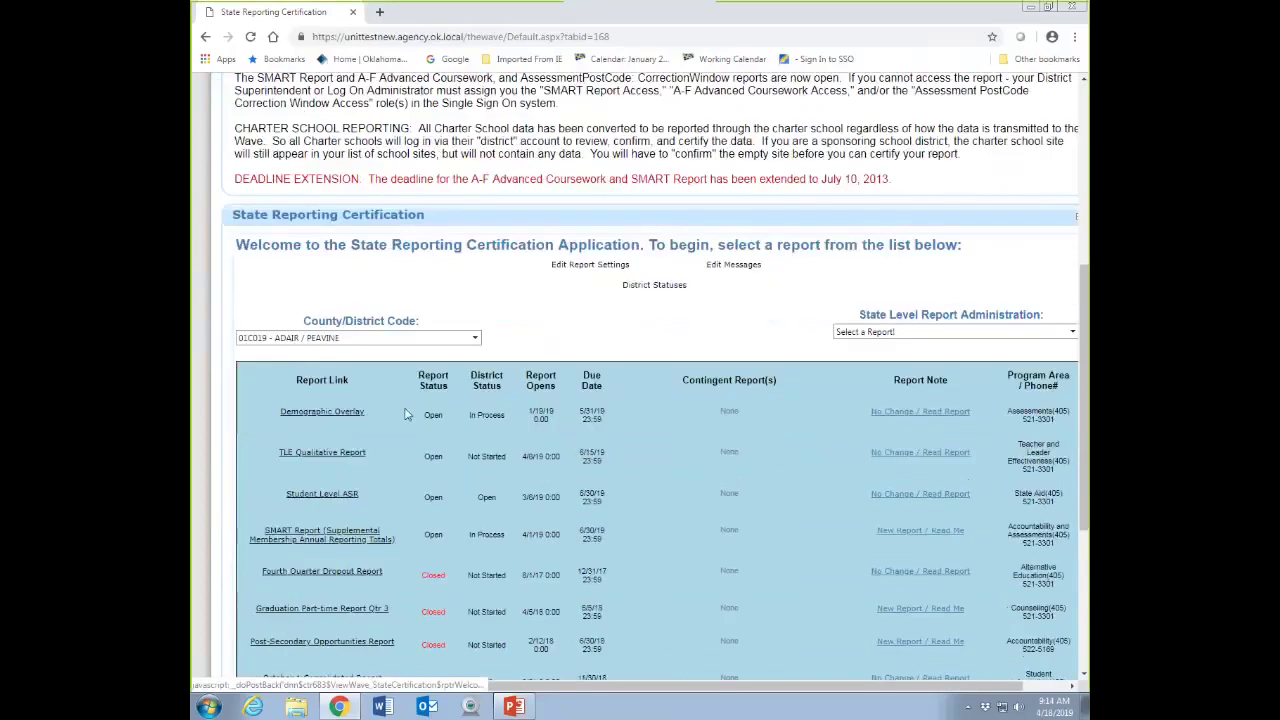
pyautogui.scroll(-1, 363, 434)
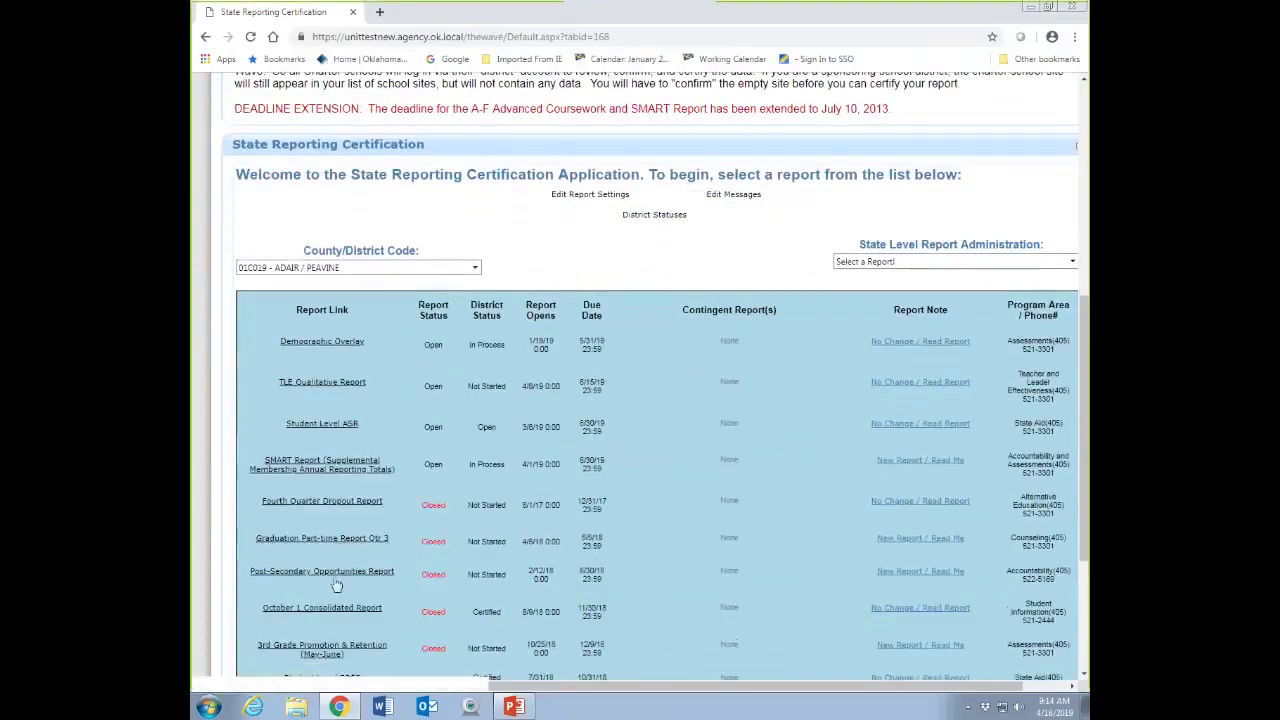
pyautogui.click(335, 577)
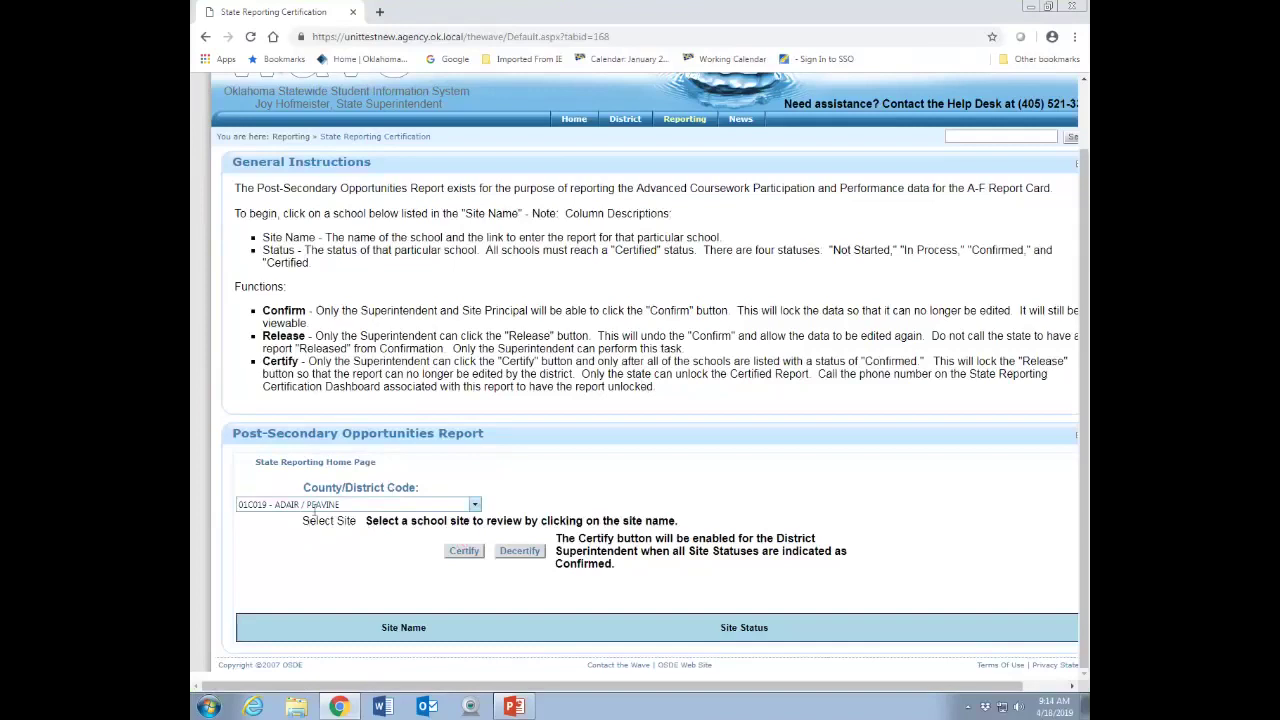
# Switch the county/district code to 04I128 - BEAVER / TURPIN and open the TURPIN HS (705) site report.
pyautogui.click(466, 505)
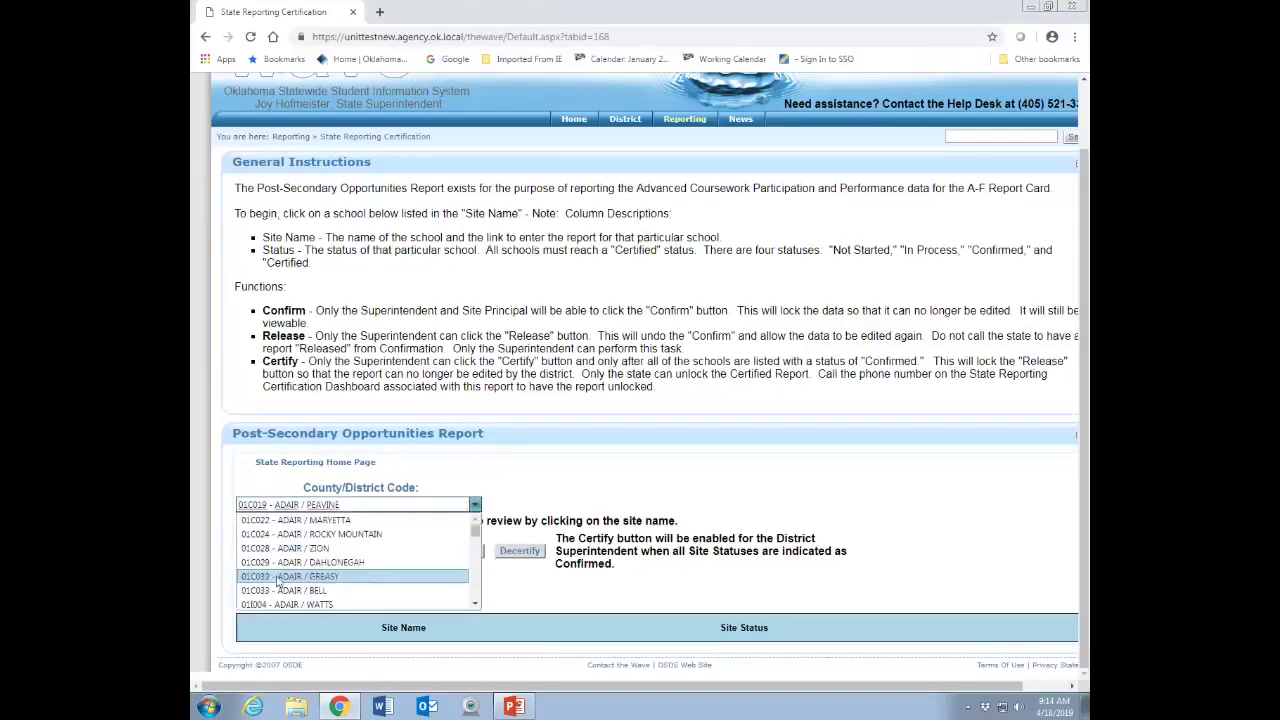
pyautogui.scroll(-3, 330, 550)
pyautogui.scroll(-5, 330, 550)
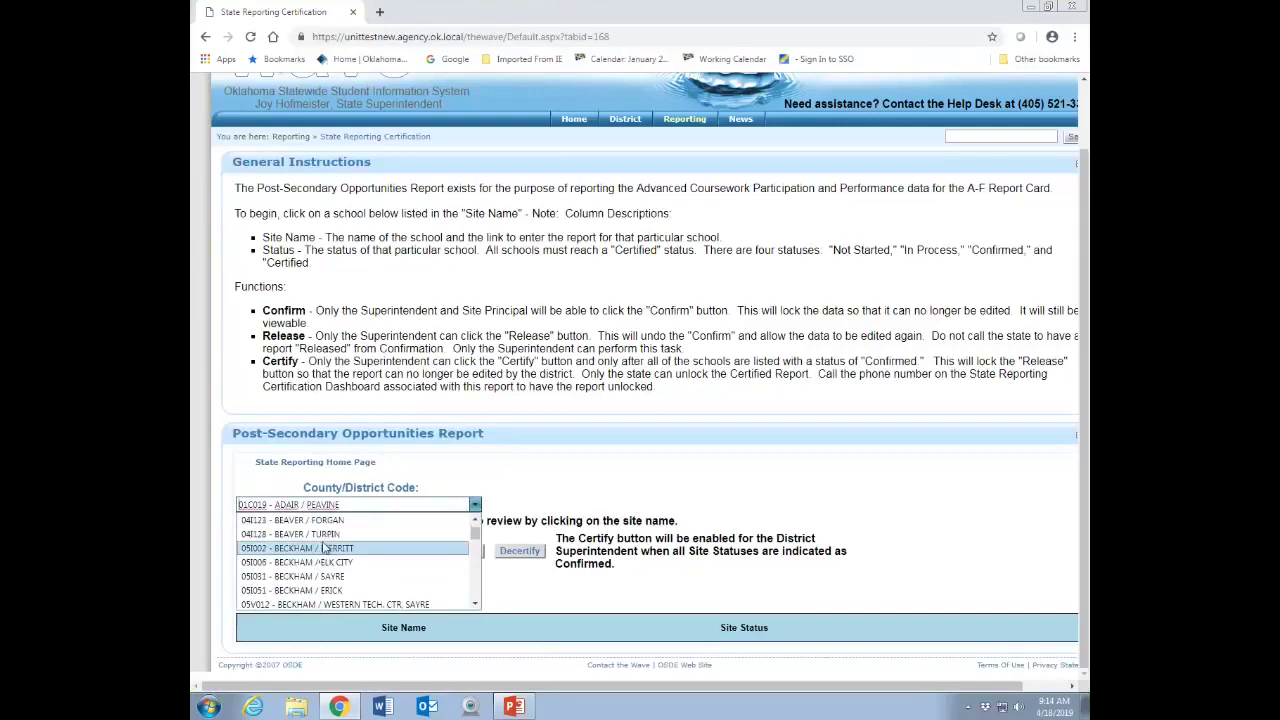
pyautogui.click(290, 534)
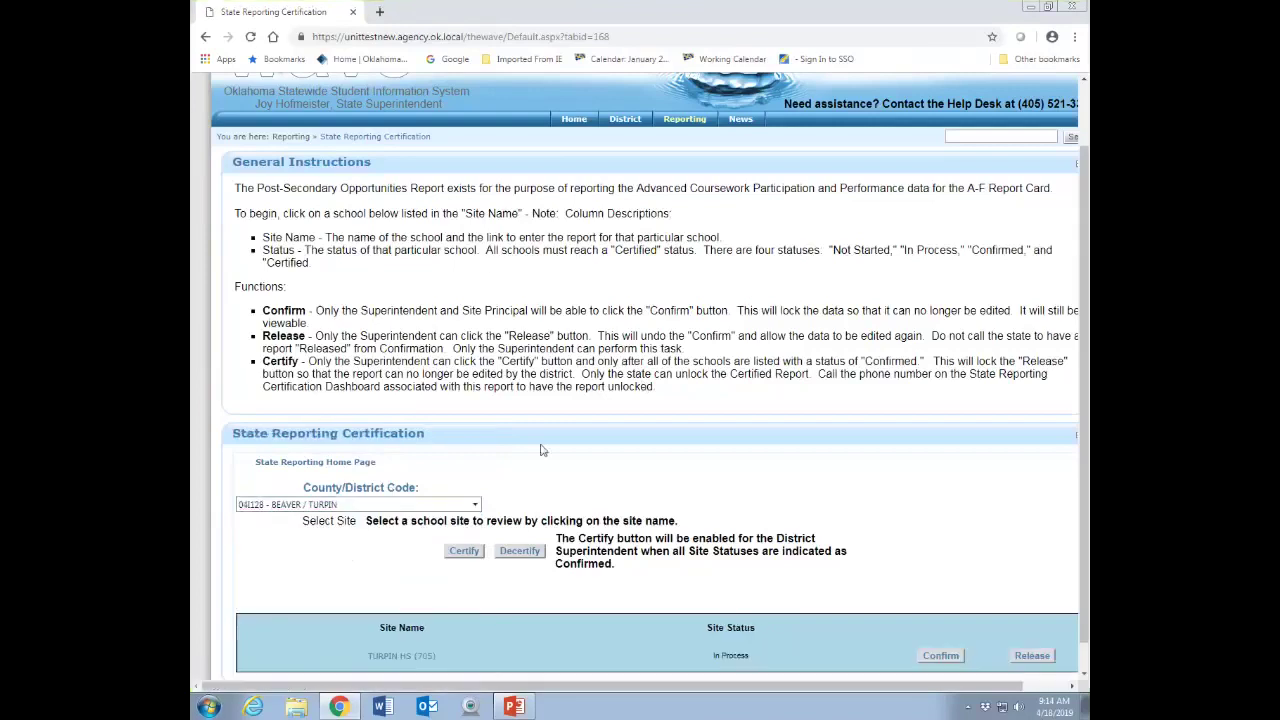
pyautogui.scroll(-1, 420, 500)
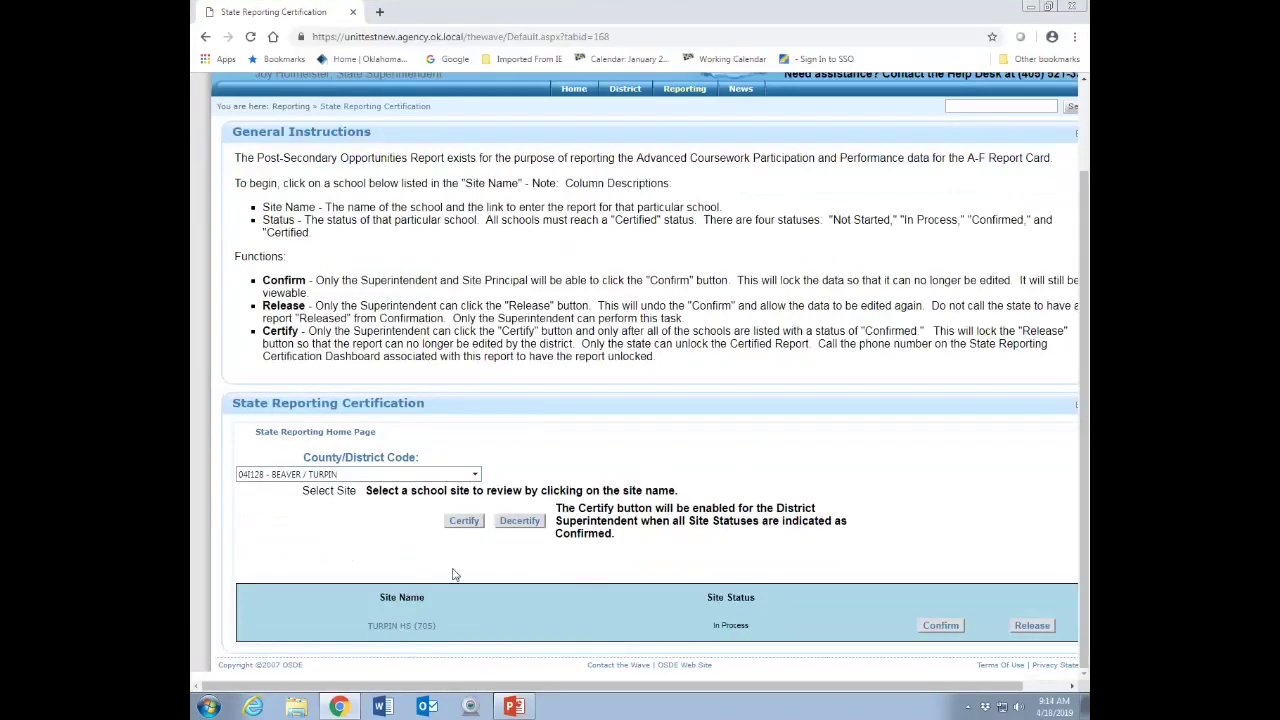
pyautogui.click(388, 628)
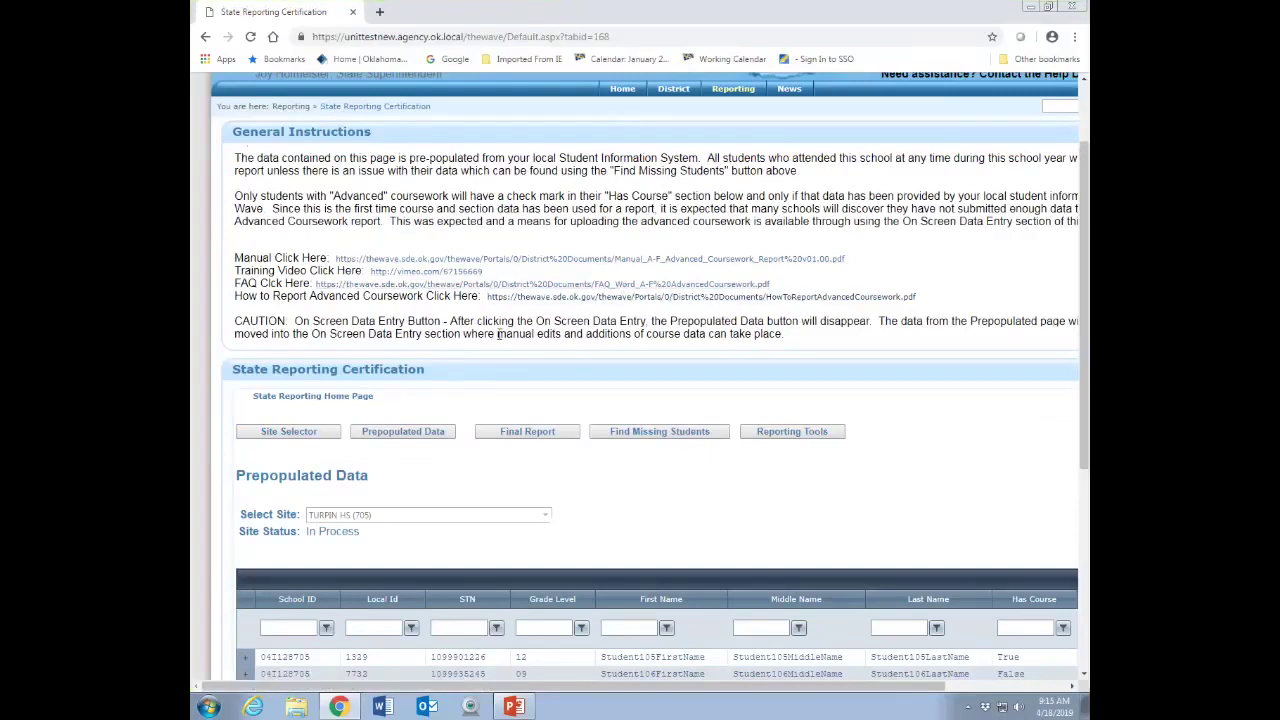
# Examine the prepopulated student data through the Participation column and view the filter options for Has Course.
pyautogui.scroll(-3, 710, 432)
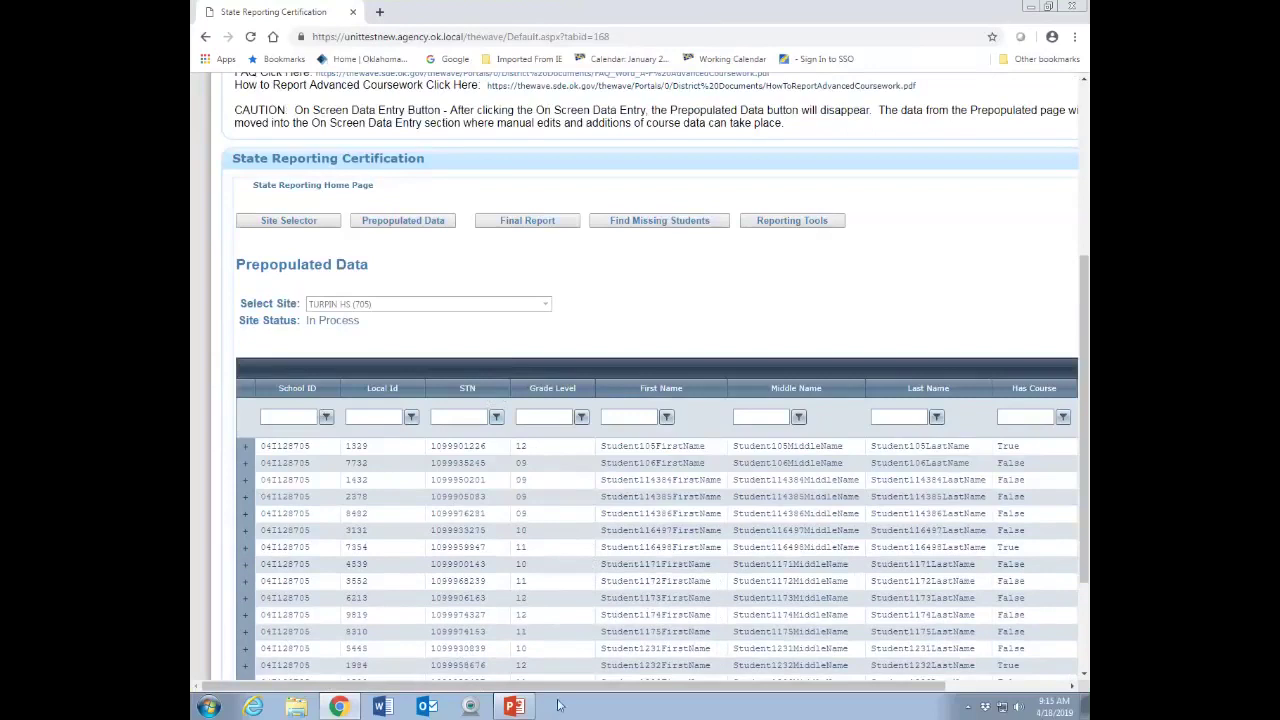
pyautogui.moveTo(580, 686); pyautogui.dragTo(724, 681)
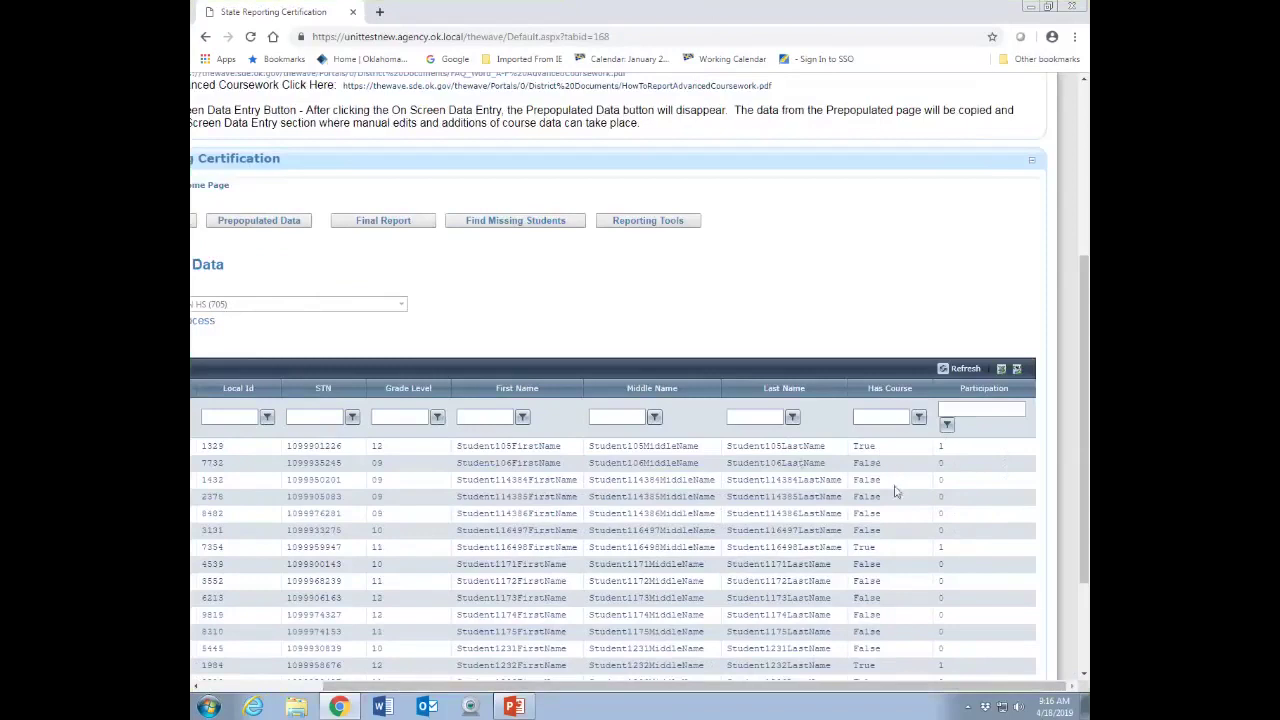
pyautogui.click(919, 417)
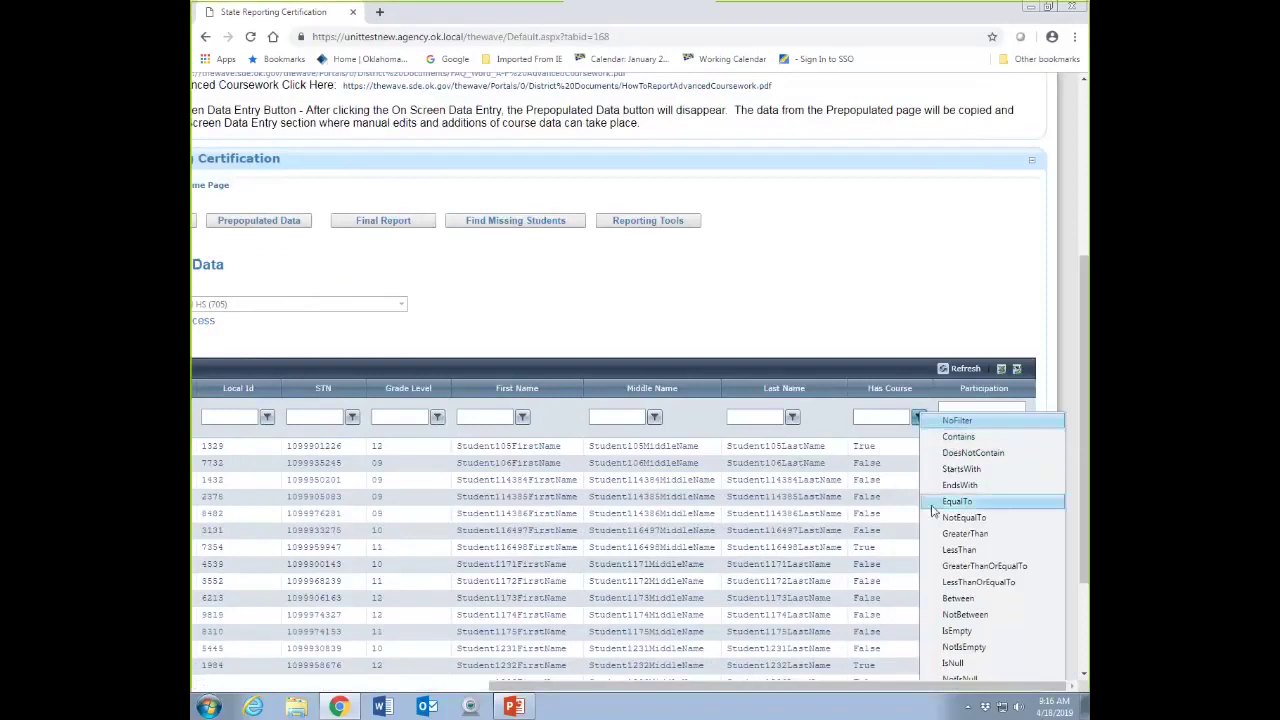
pyautogui.click(890, 438)
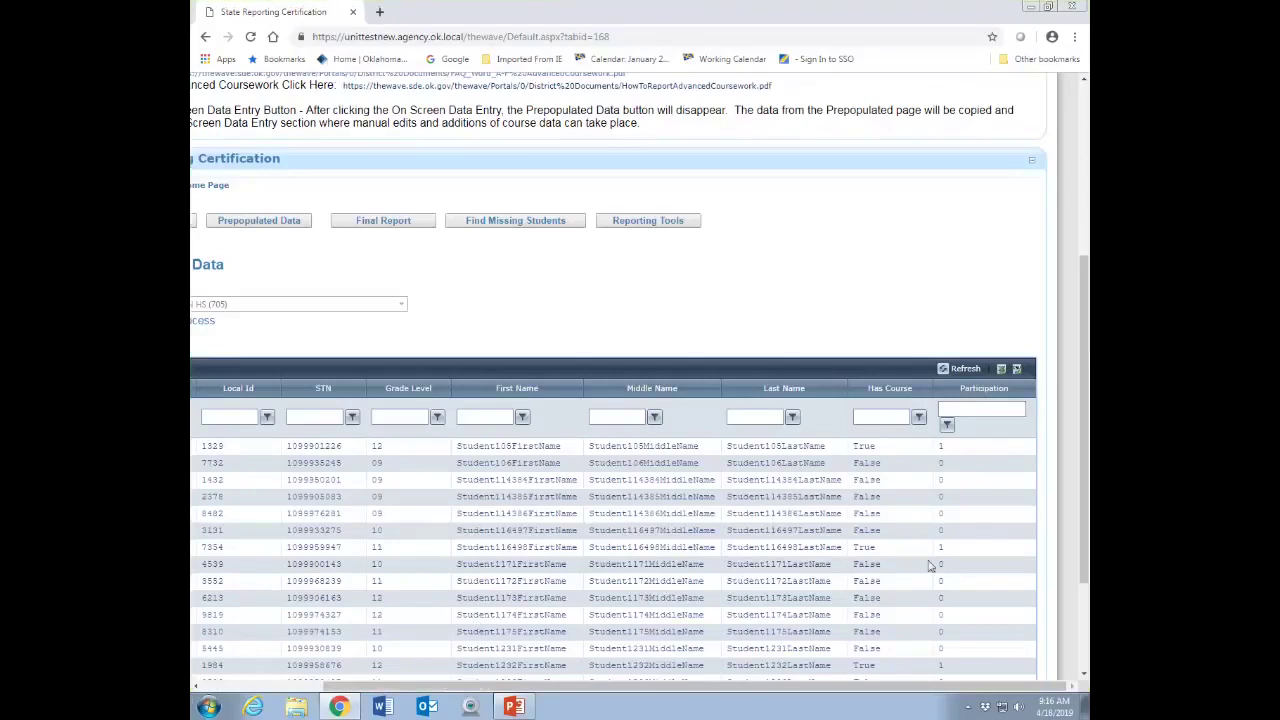
# Select the second student's row, expand its Course Details to review all the columns, and collapse it again.
pyautogui.click(956, 465)
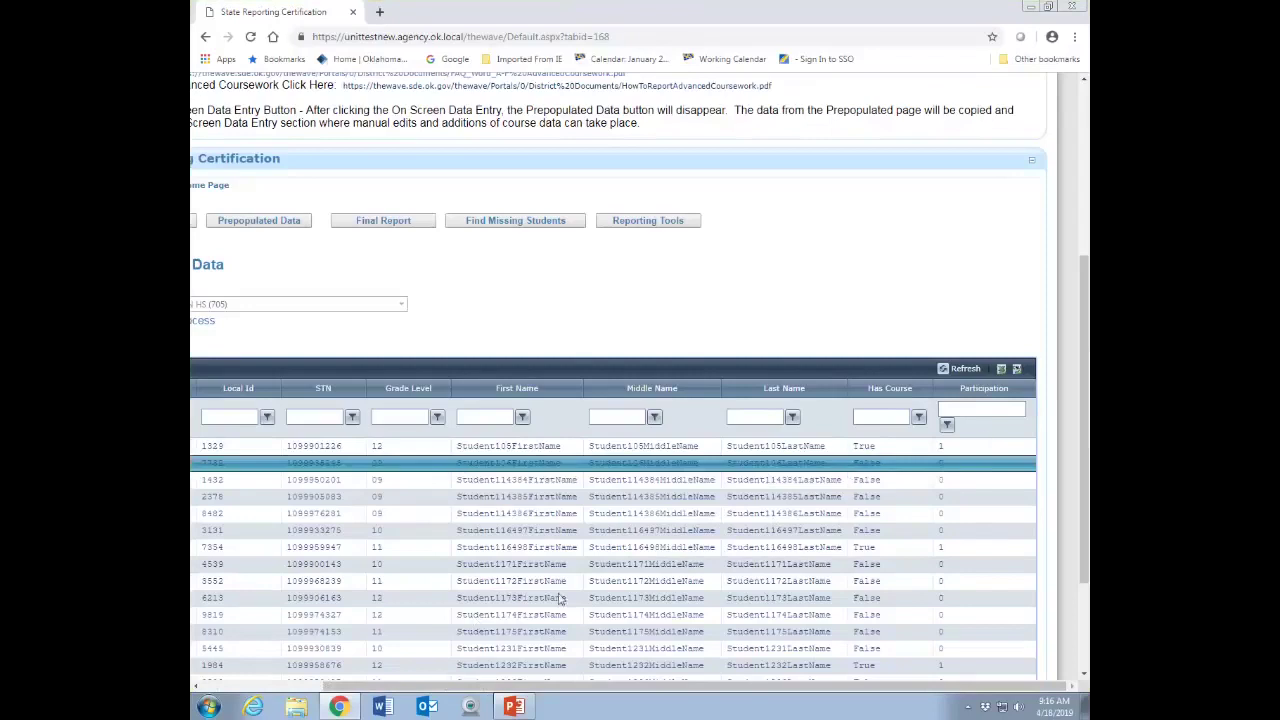
pyautogui.moveTo(640, 686)
pyautogui.hscroll(-5, 634, 688)
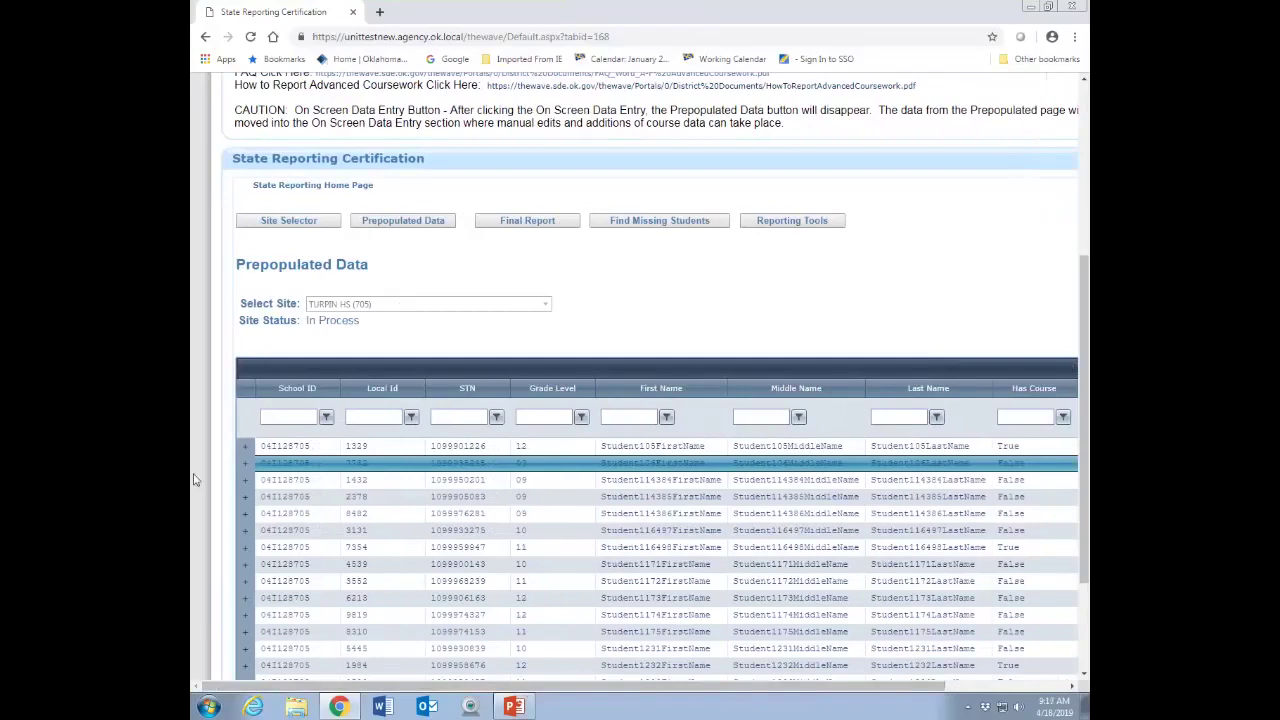
pyautogui.click(248, 468)
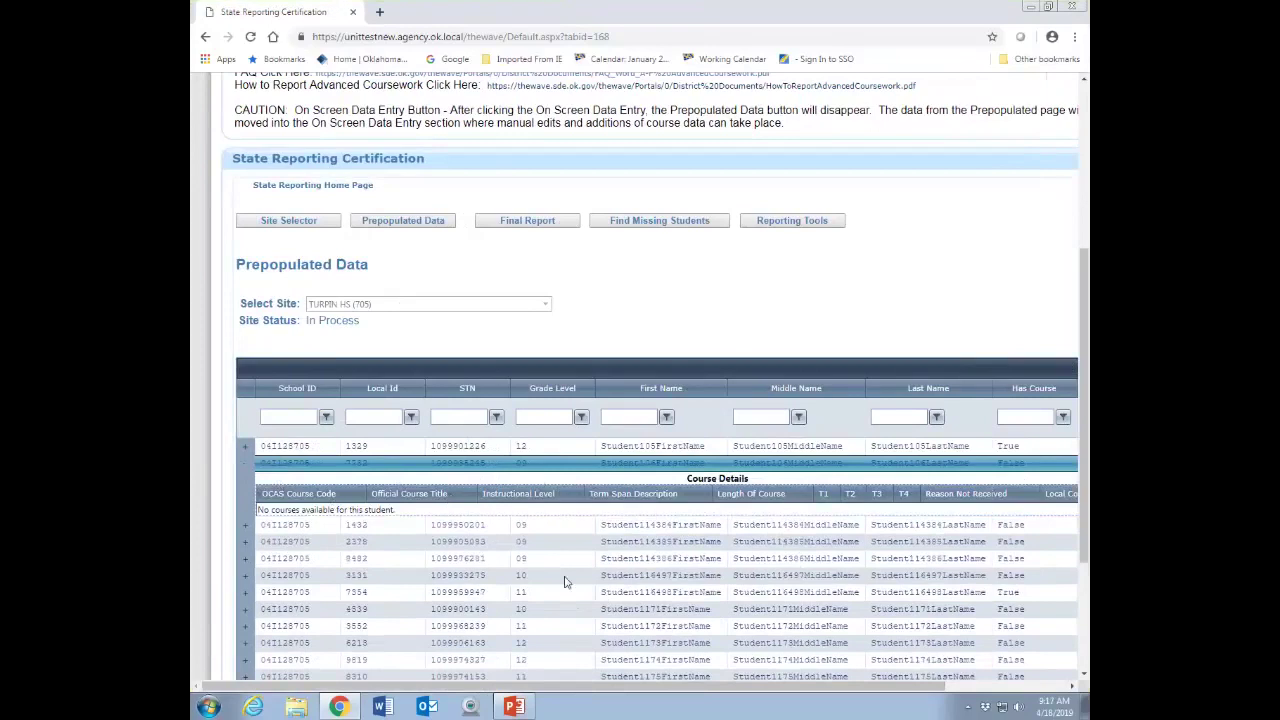
pyautogui.moveTo(614, 690); pyautogui.dragTo(740, 680)
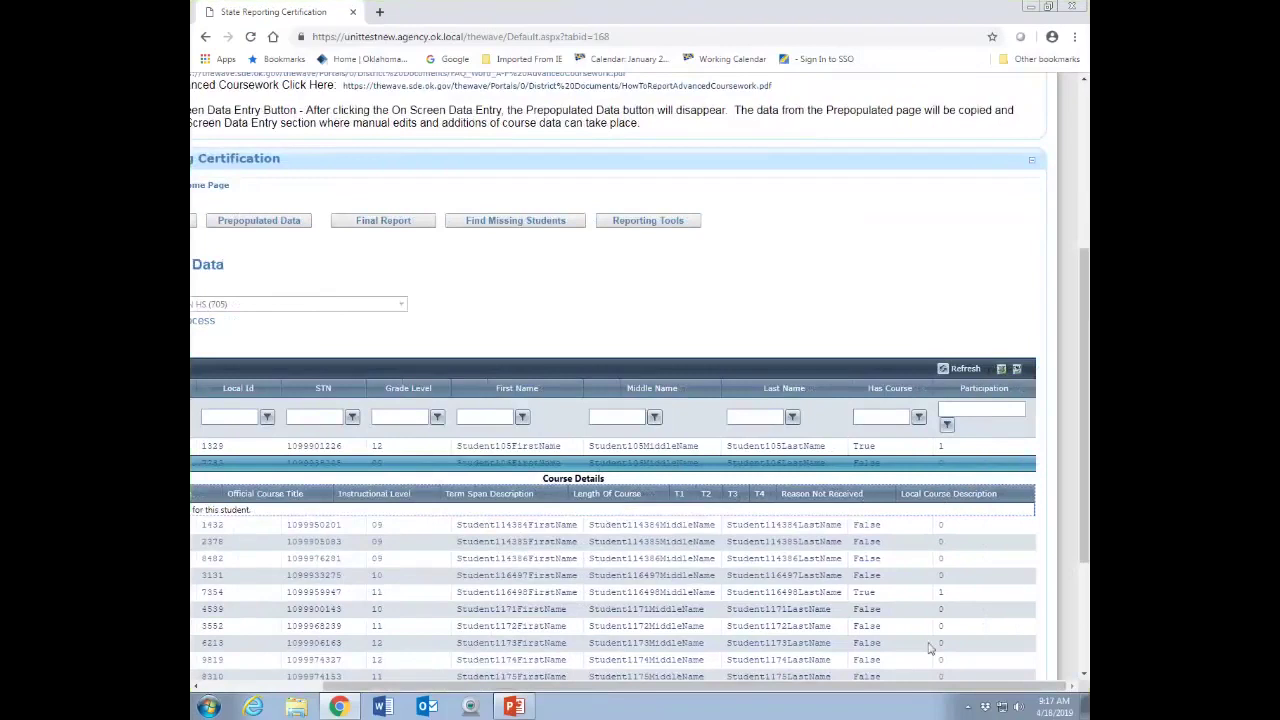
pyautogui.moveTo(910, 690); pyautogui.dragTo(786, 690)
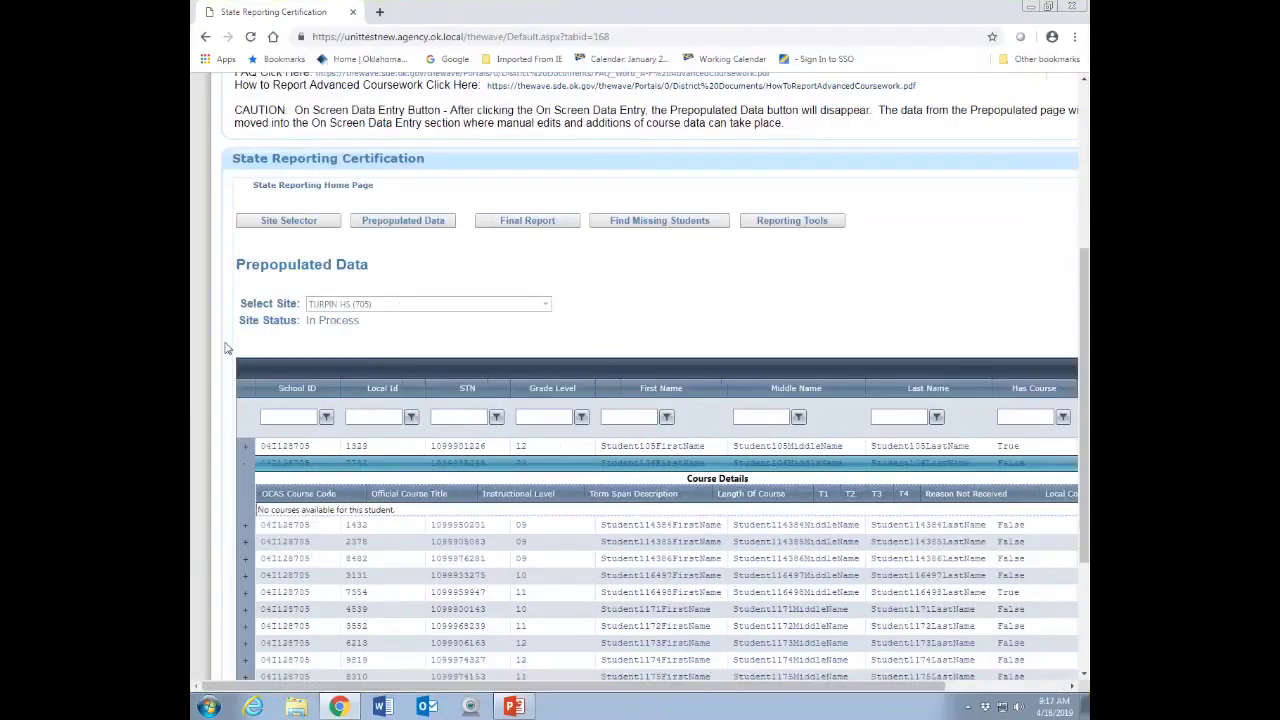
pyautogui.click(247, 471)
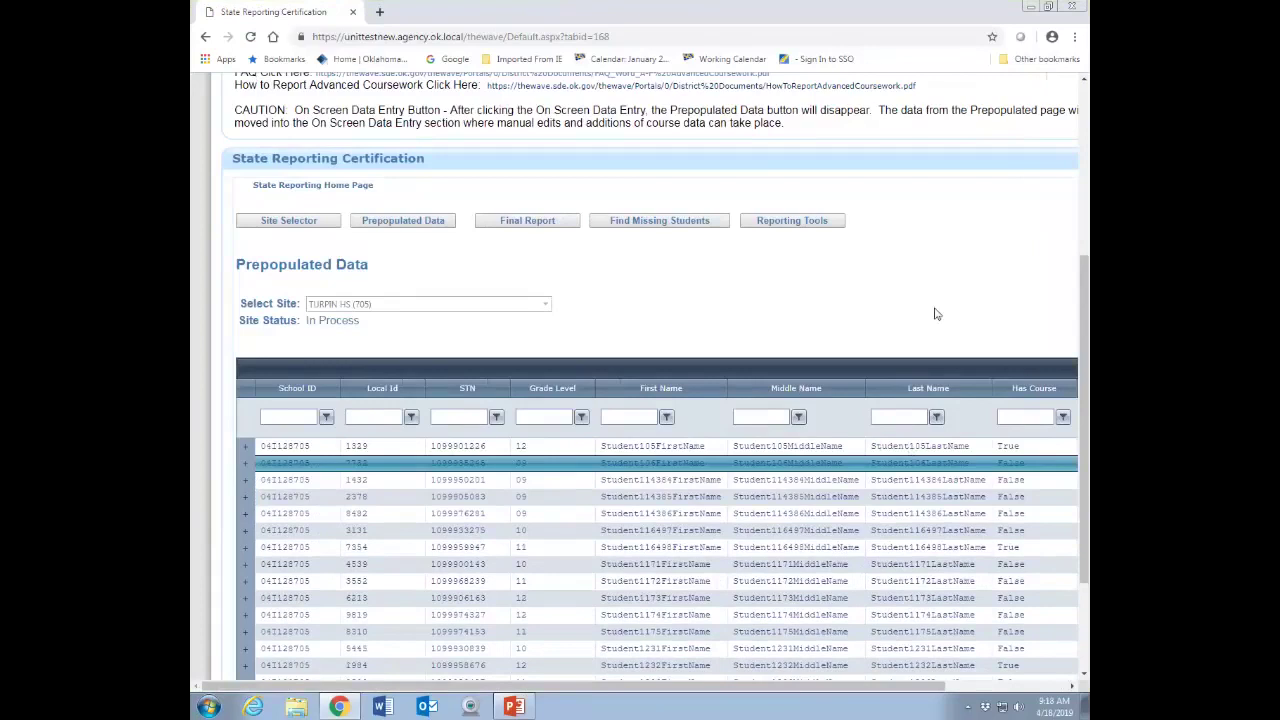
# Look over the student list down to its page controls and back up to the report's general instructions.
pyautogui.scroll(-3, 700, 480)
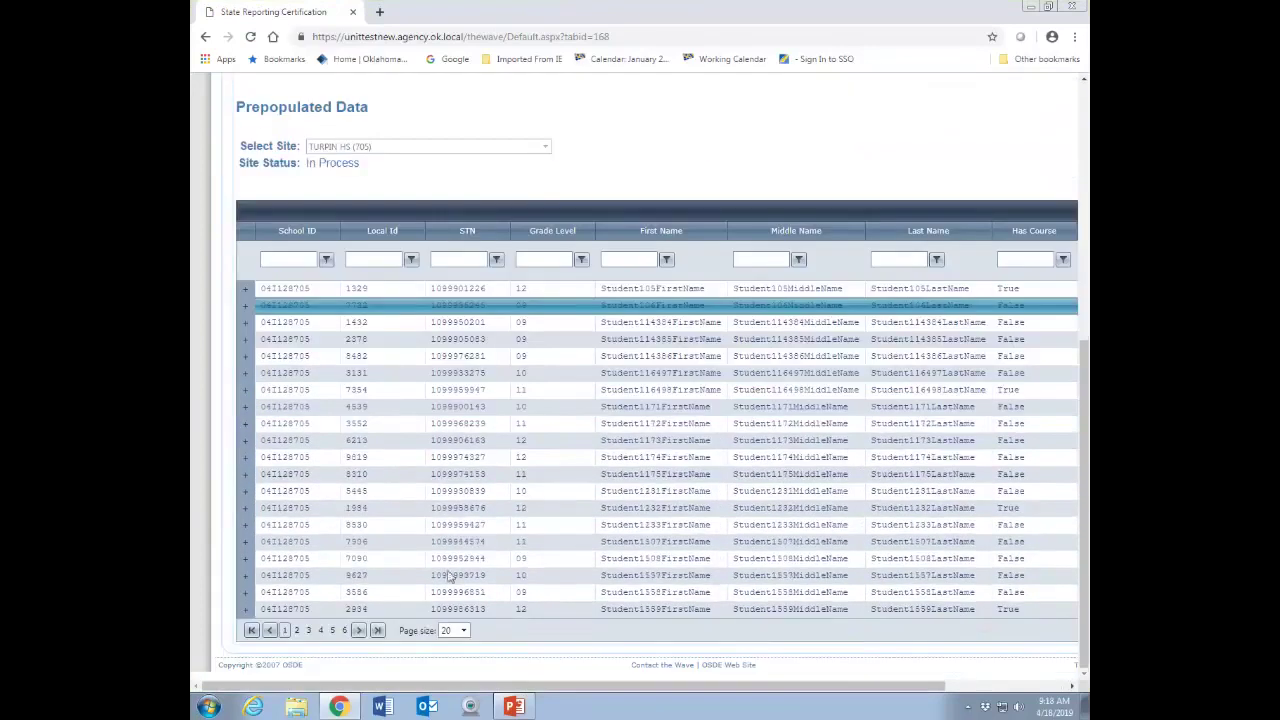
pyautogui.scroll(3, 490, 545)
pyautogui.scroll(1, 490, 548)
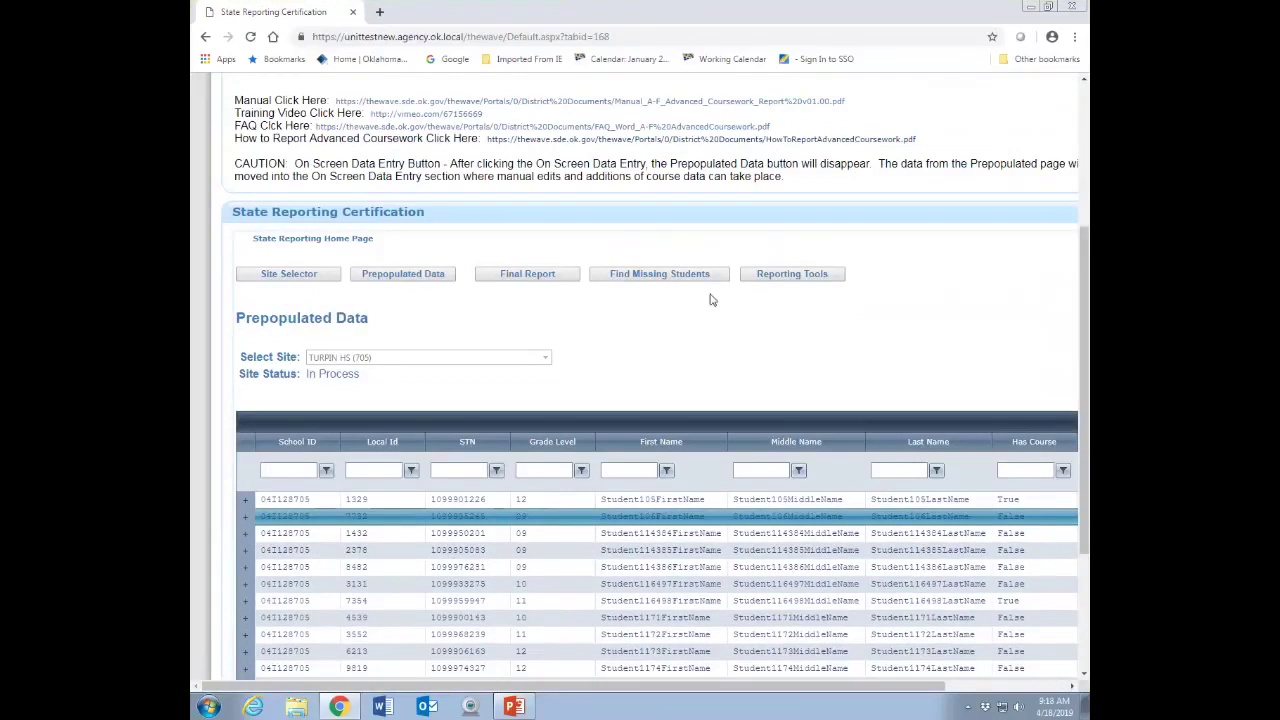
pyautogui.scroll(3, 589, 451)
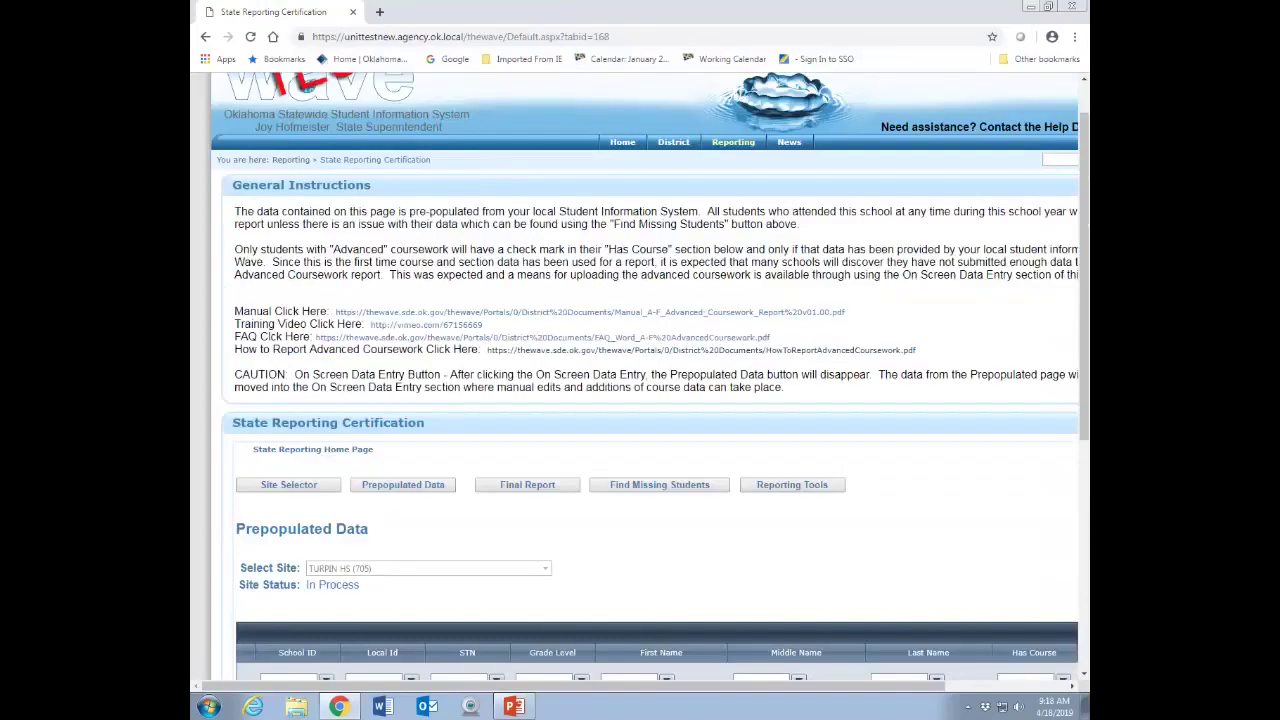
# Minimize the browser, return to the PowerPoint slide show, and advance to the Report Navigation slide.
pyautogui.click(1030, 7)
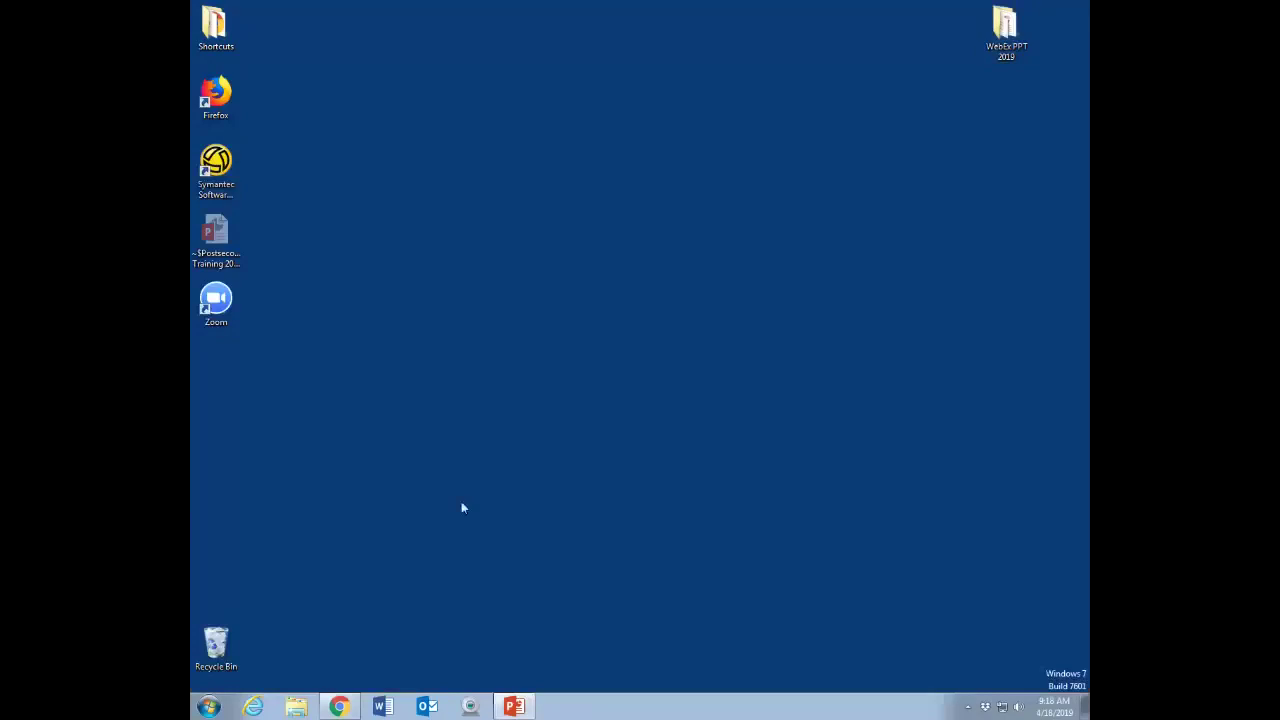
pyautogui.click(517, 708)
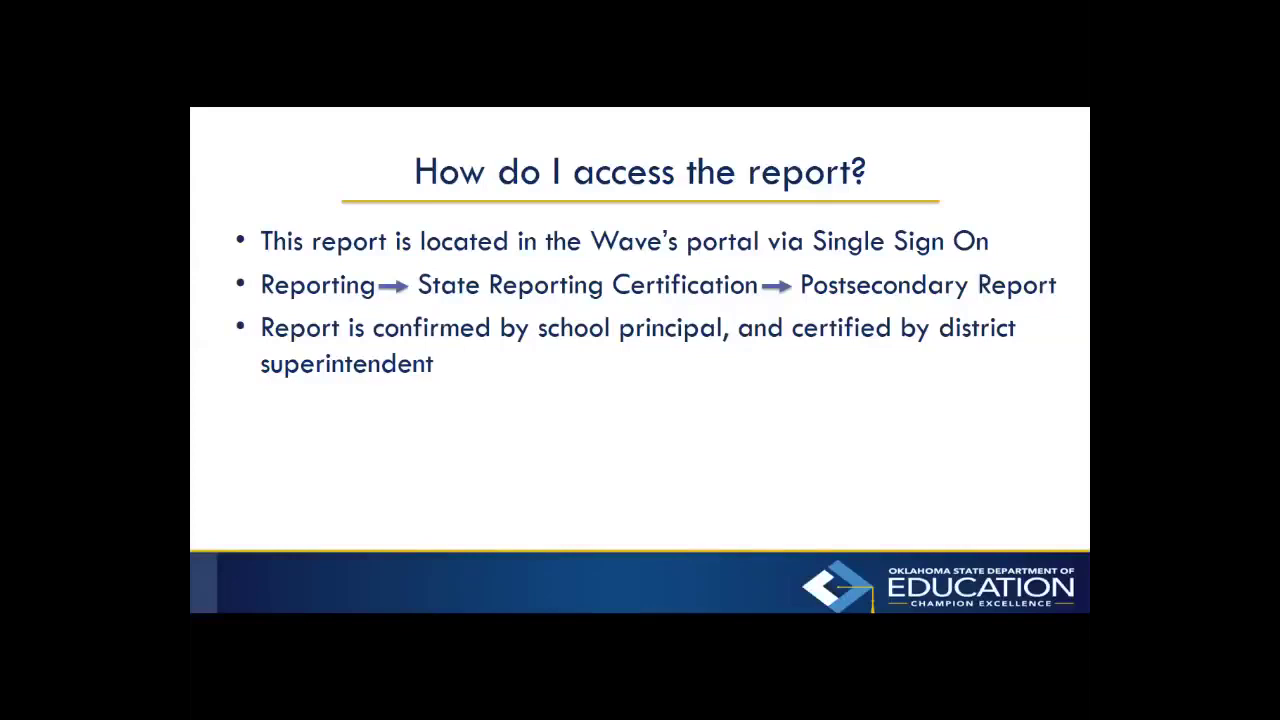
pyautogui.press('Right')
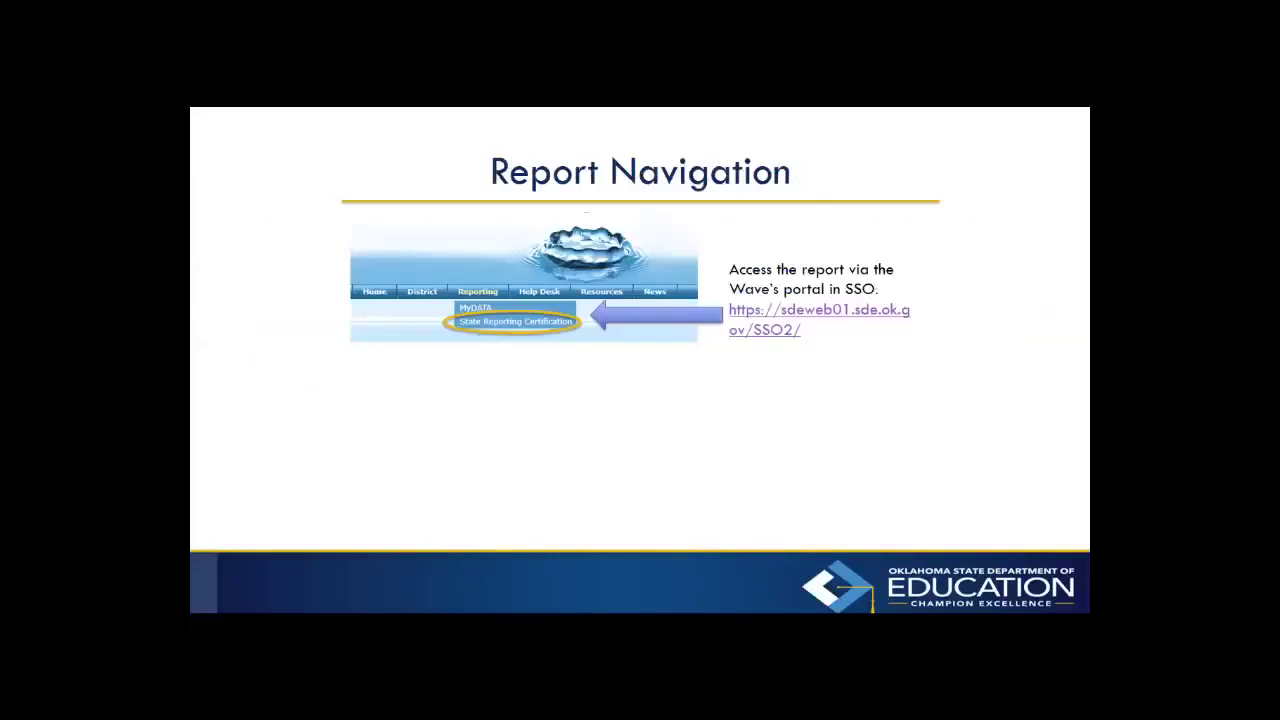